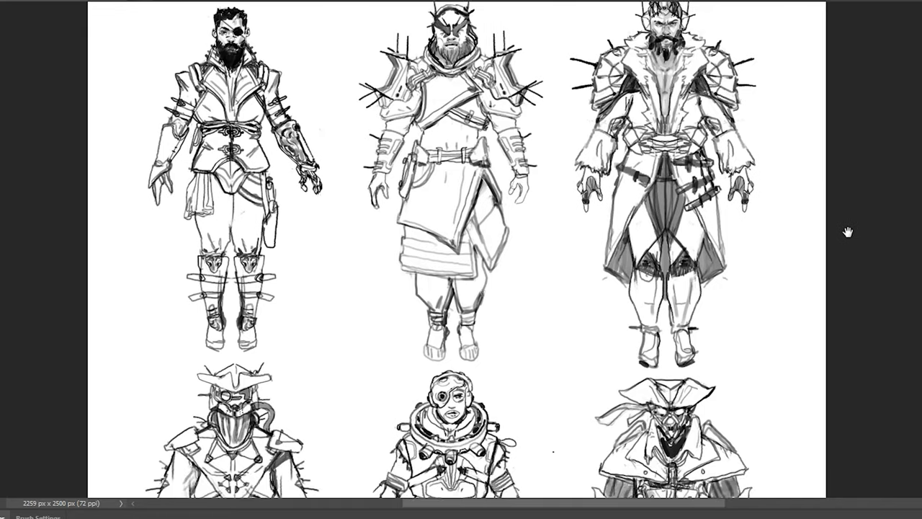
Look over the lower and upper rows of captain character sketches.
mouse_move(784, 277)
left_mouse_down()
mouse_move(820, 173)
mouse_move(815, 134)
mouse_move(805, 129)
mouse_move(799, 139)
left_mouse_up()
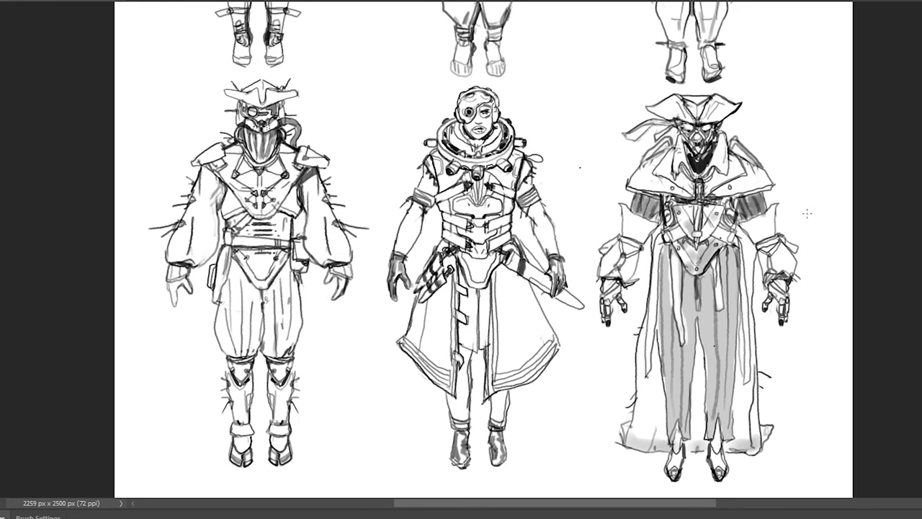
scroll(807, 214, "up", 3)
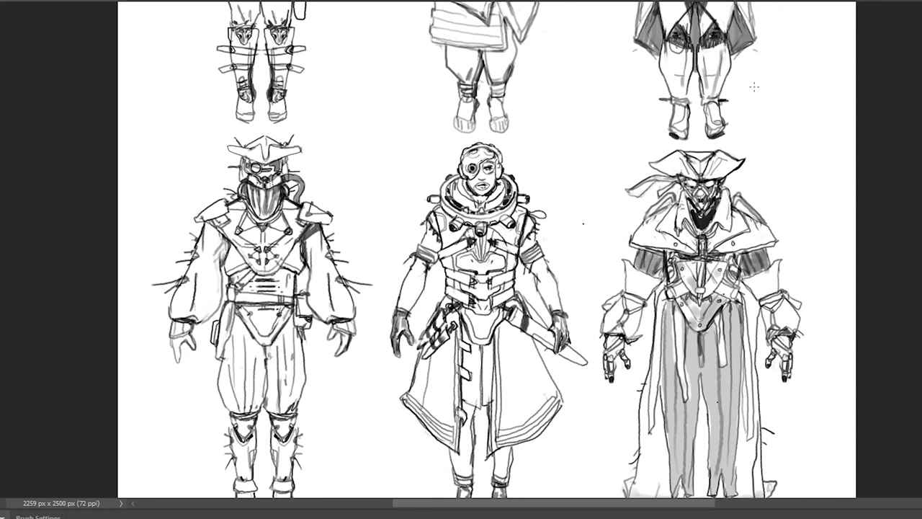
left_click_drag(793, 134, 790, 167)
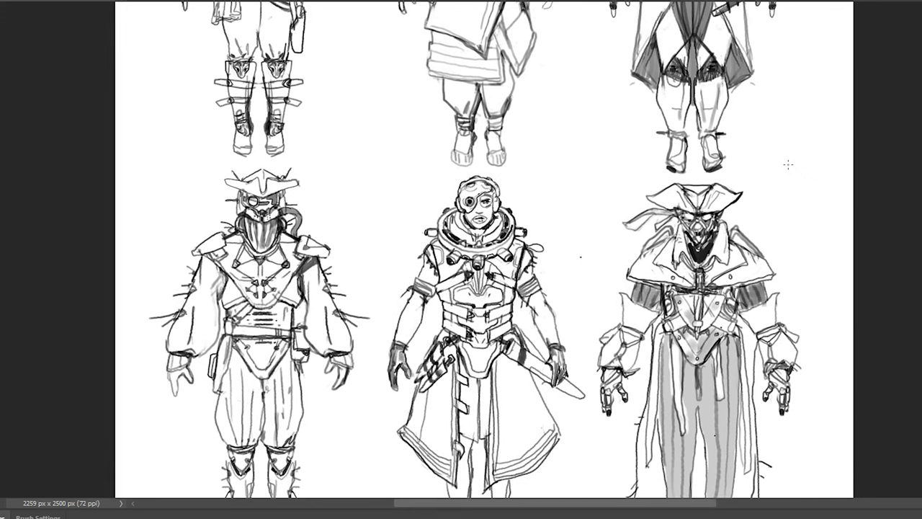
scroll(788, 164, "up", 5)
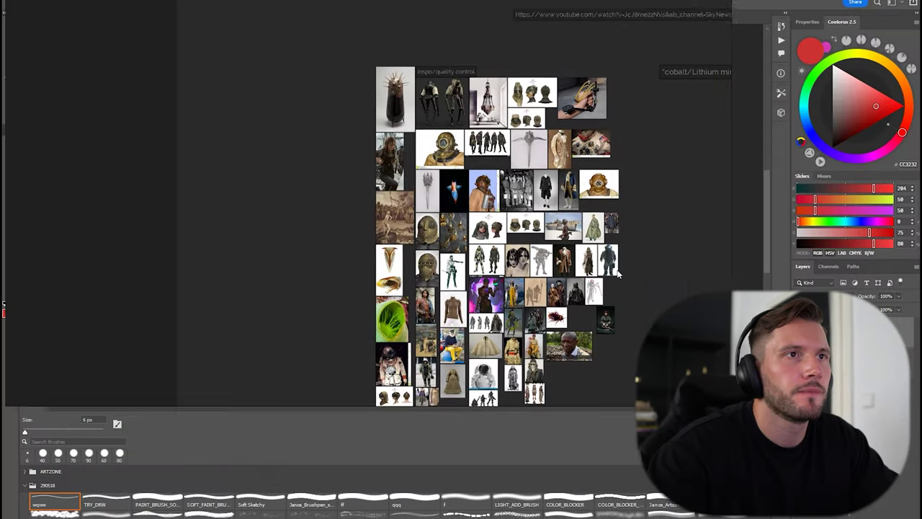
Switch to the reference board, widen its window and inspect the costume, helmet and character images up close.
left_click_drag(617, 270, 676, 276)
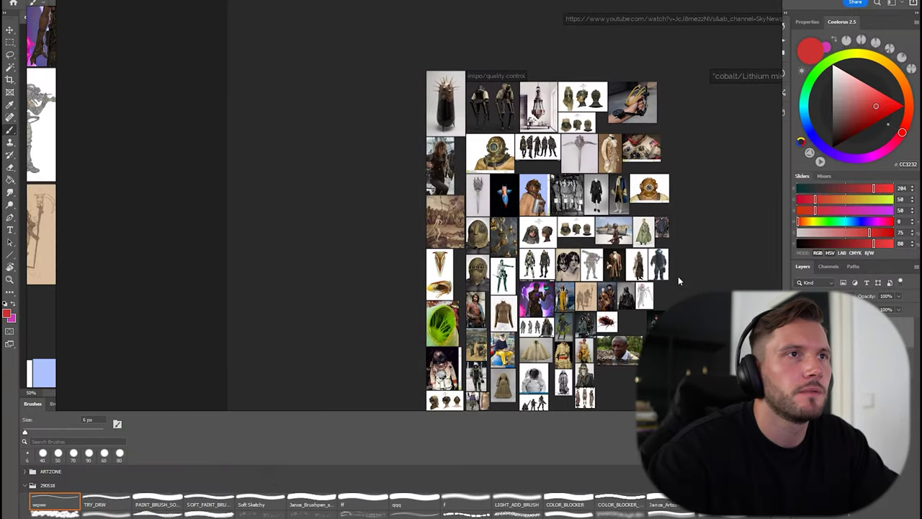
left_click_drag(784, 252, 884, 239)
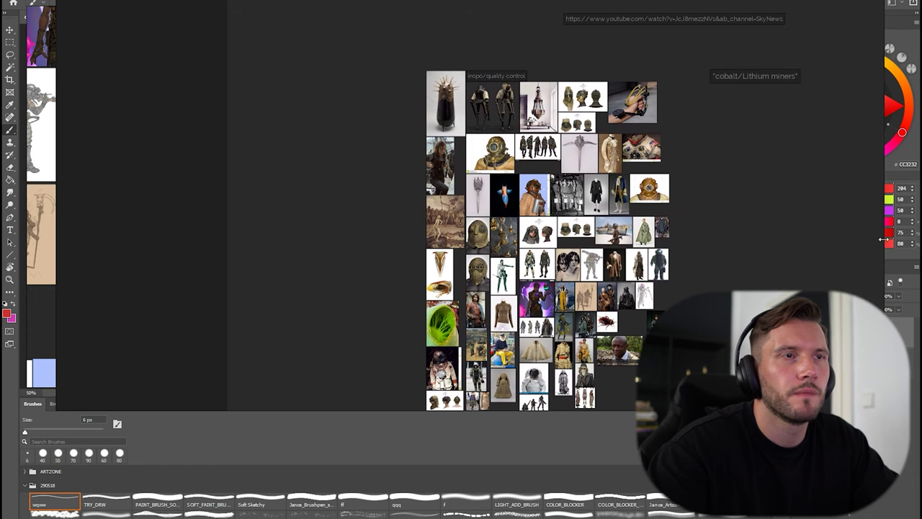
left_click_drag(789, 252, 671, 210)
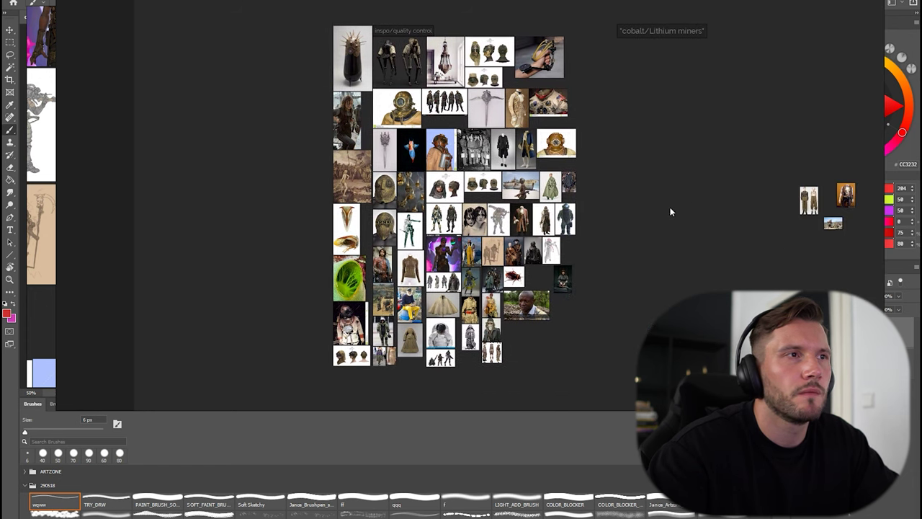
scroll(513, 228, "up", 3)
scroll(512, 229, "up", 2)
scroll(452, 239, "up", 1)
left_click_drag(452, 239, 573, 216)
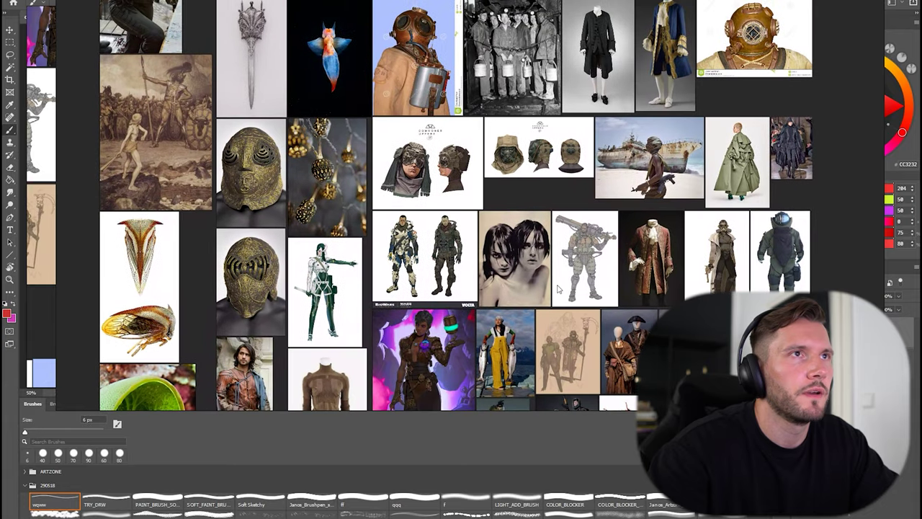
left_click_drag(520, 99, 524, 154)
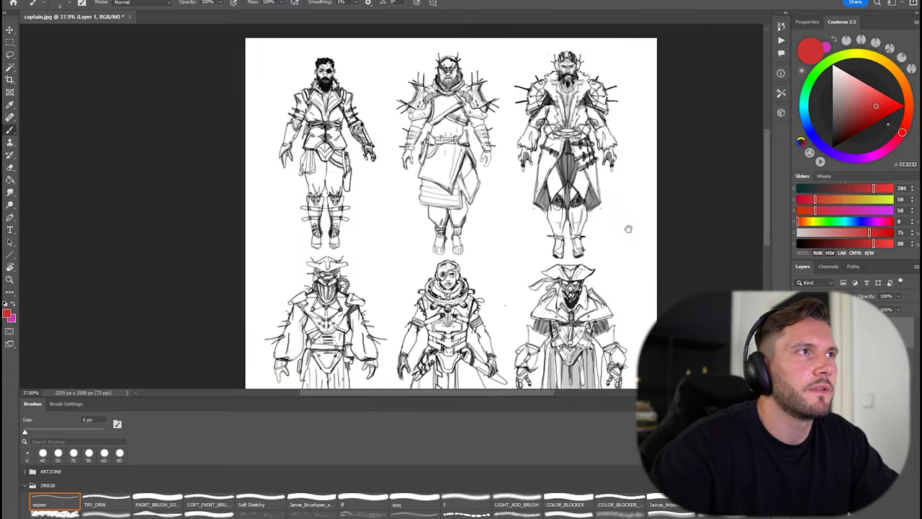
Return to captain.jpg and compare the upper and lower rows of captain sketches.
mouse_move(619, 223)
left_mouse_down()
mouse_move(583, 180)
mouse_move(606, 137)
mouse_move(587, 191)
left_mouse_up()
mouse_move(567, 160)
left_mouse_down()
mouse_move(574, 142)
mouse_move(563, 177)
left_mouse_up()
scroll(523, 158, "up", 1)
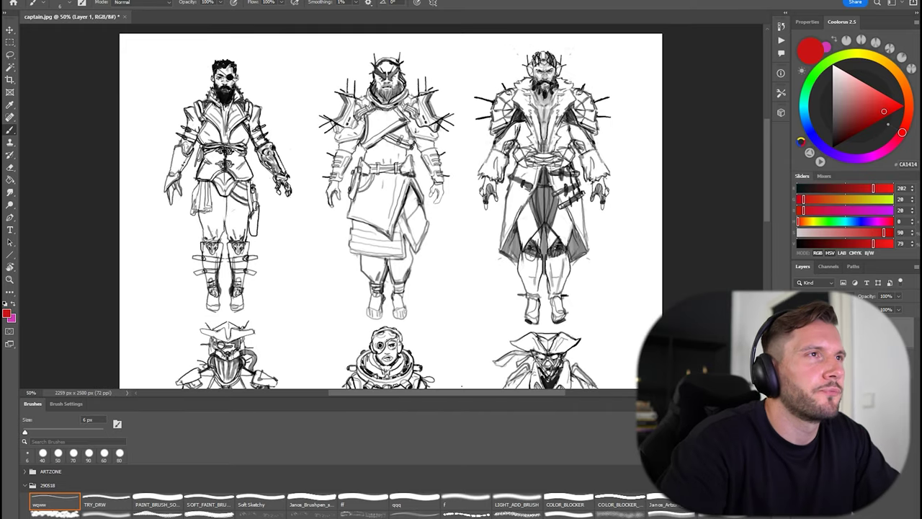
left_click_drag(434, 151, 446, 173)
left_click_drag(481, 336, 459, 288)
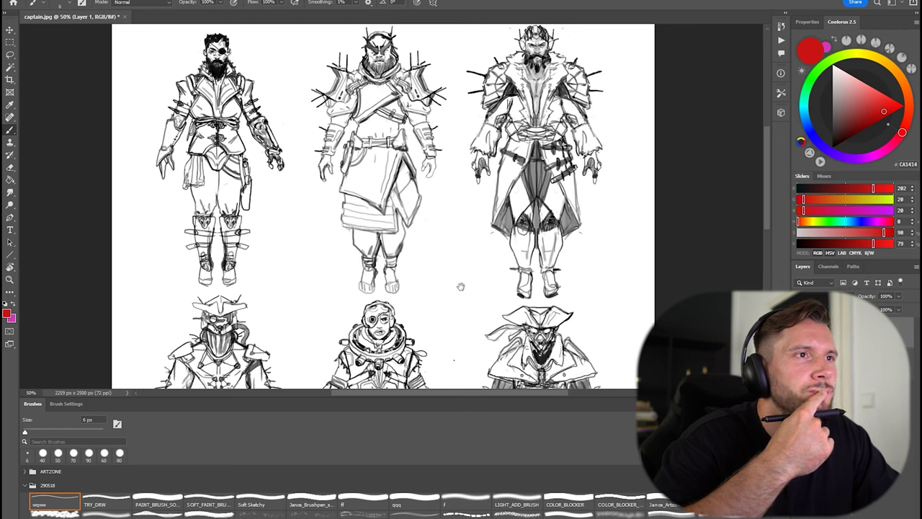
left_click_drag(453, 260, 447, 156)
left_click_drag(470, 232, 465, 175)
left_click_drag(468, 103, 463, 244)
scroll(462, 242, "up", 3)
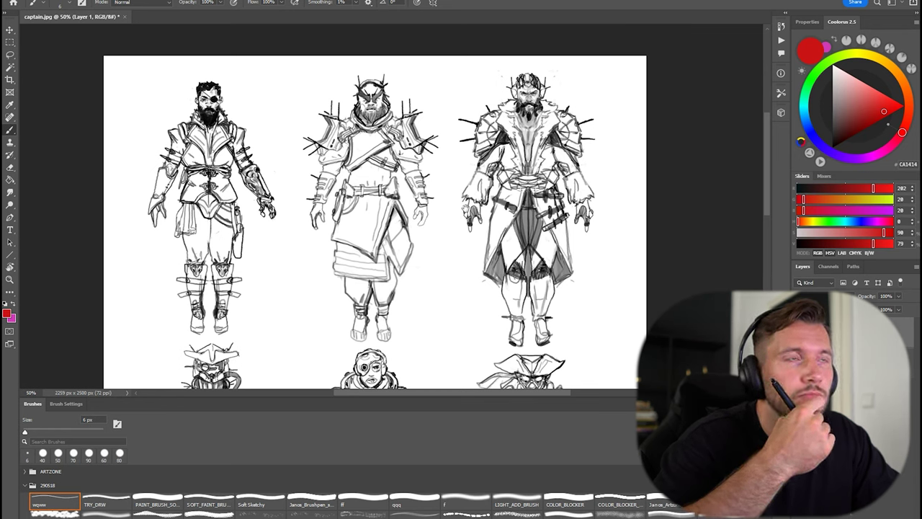
Examine the head, spiked shoulders and torso of the fur-collared captain in the upper row up close.
left_click_drag(543, 88, 545, 88)
left_click(545, 89, "ctrl")
left_click(549, 103, "ctrl")
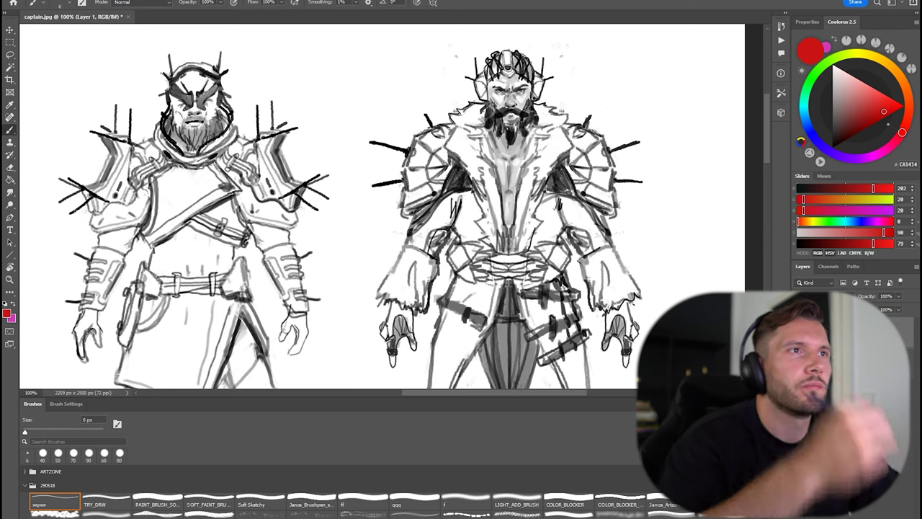
mouse_move(665, 232)
left_mouse_down()
mouse_move(655, 185)
mouse_move(663, 229)
left_mouse_up()
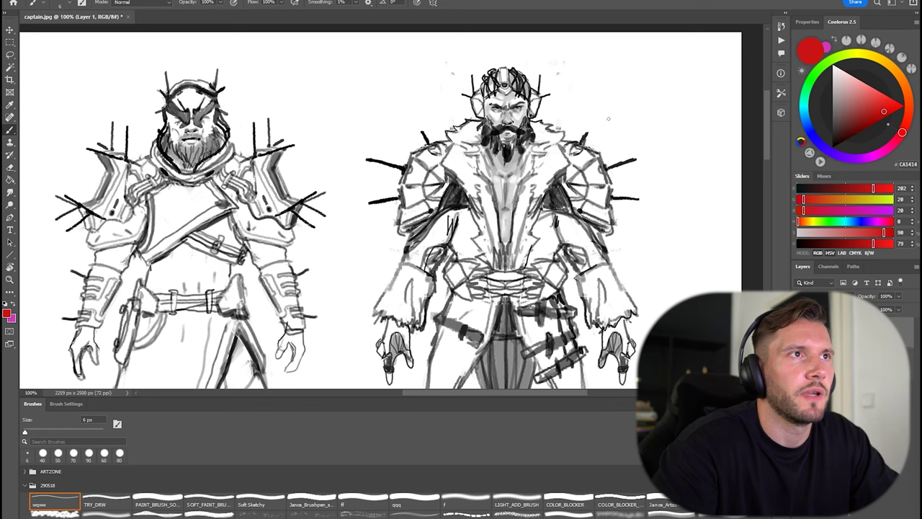
key("ctrl+minus")
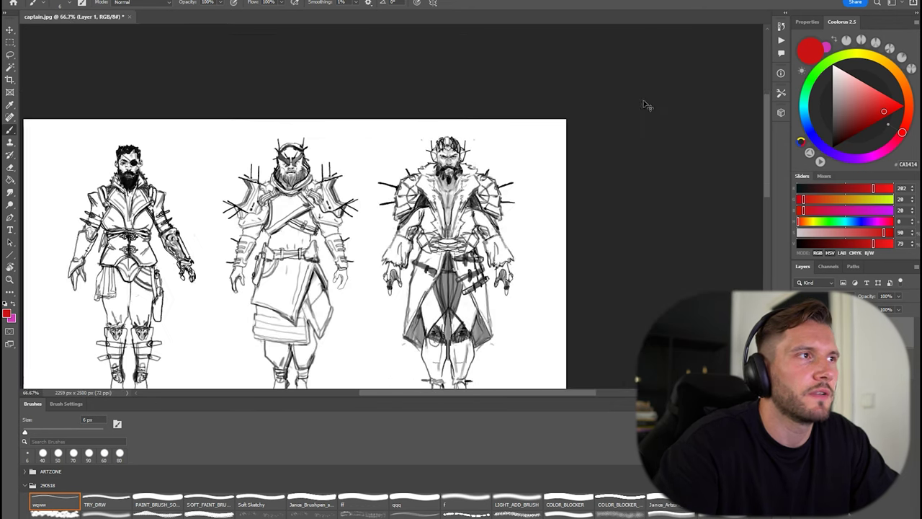
left_click_drag(490, 166, 506, 140)
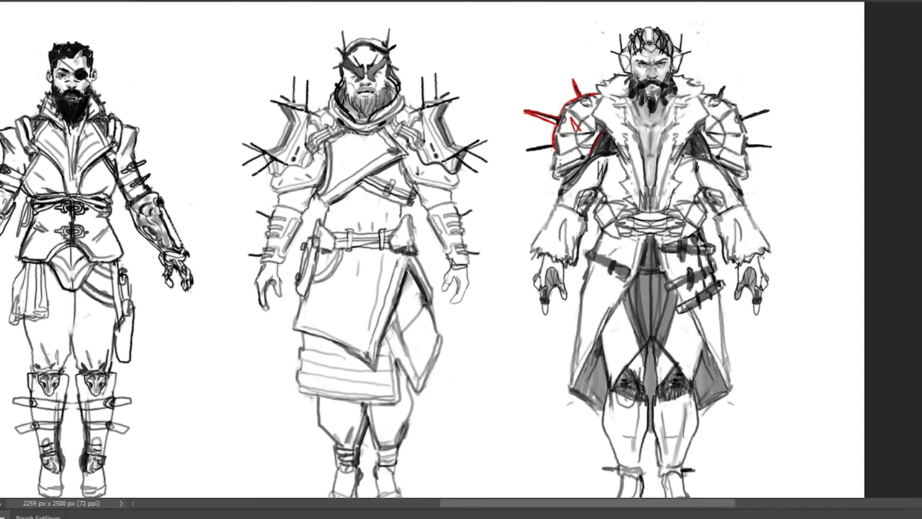
Trace the outline of the fur-collared captain's viewer-left spiked shoulder pad in red.
left_click_drag(555, 167, 594, 150)
mouse_move(596, 118)
left_mouse_down()
mouse_move(588, 110)
mouse_move(601, 95)
left_mouse_up()
scroll(693, 62, "up", 2)
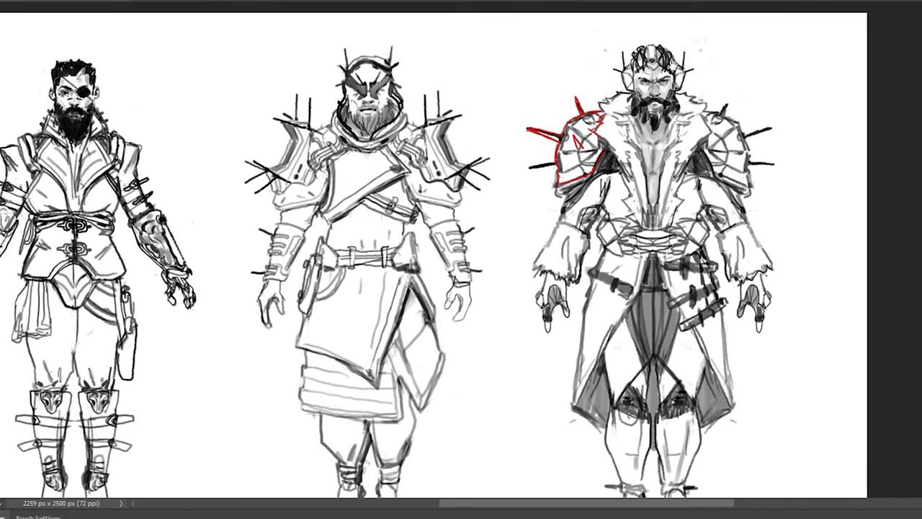
Paint out the fur-collared captain's viewer-right shoulder pad and spikes in white, and redraw a plain rounded shoulder in grey.
mouse_move(523, 30)
left_mouse_down()
mouse_move(518, 37)
mouse_move(549, 38)
mouse_move(519, 55)
left_mouse_up()
left_click_drag(524, 48, 524, 55)
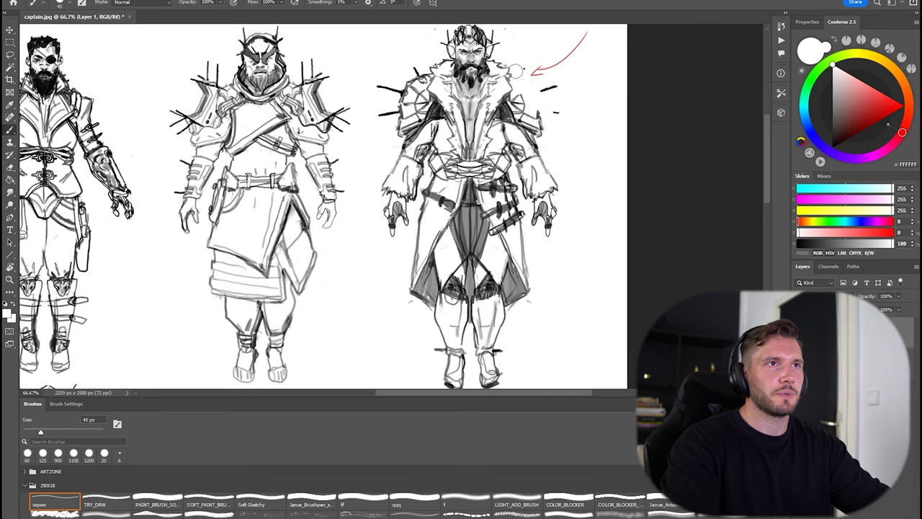
left_click_drag(524, 69, 542, 121)
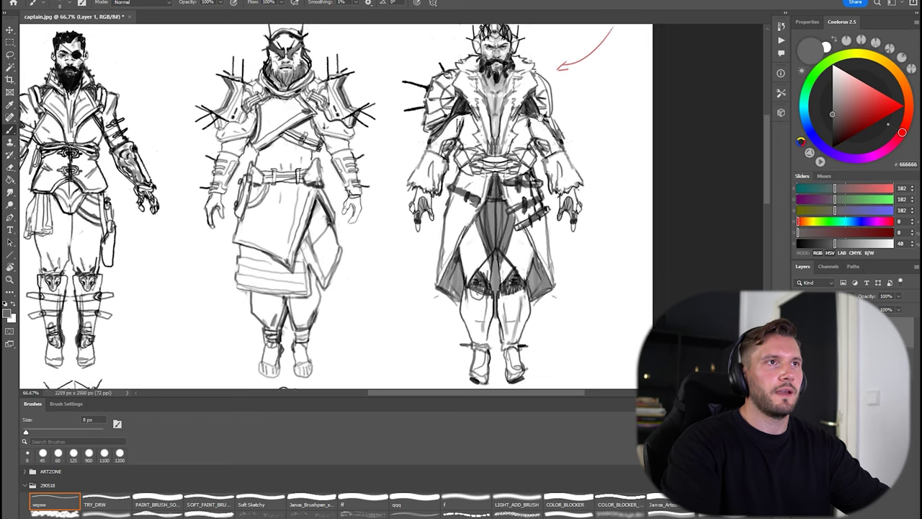
left_click_drag(556, 123, 535, 106)
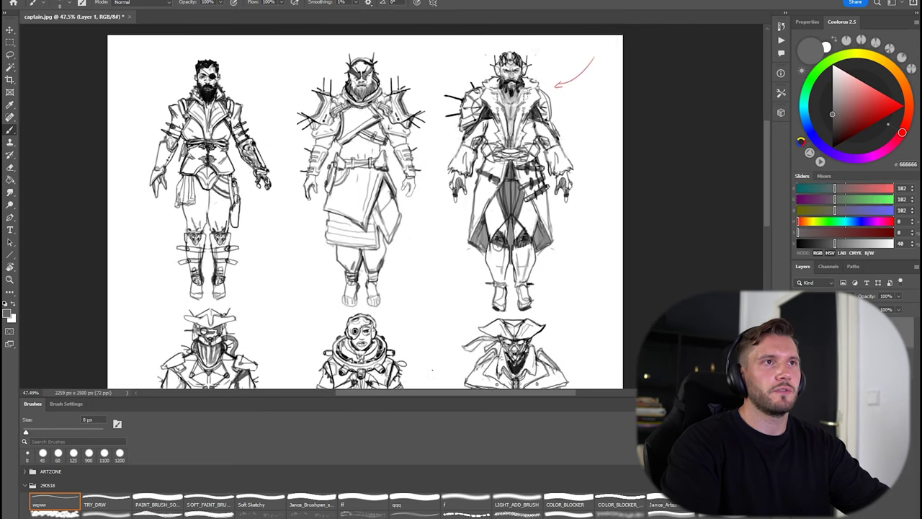
Sample dark grey from the drawing and reinforce the line work on the fur-collared captain's viewer-left arm.
left_click(536, 106, "ctrl")
left_click(492, 123, "alt")
left_click_drag(478, 124, 463, 141)
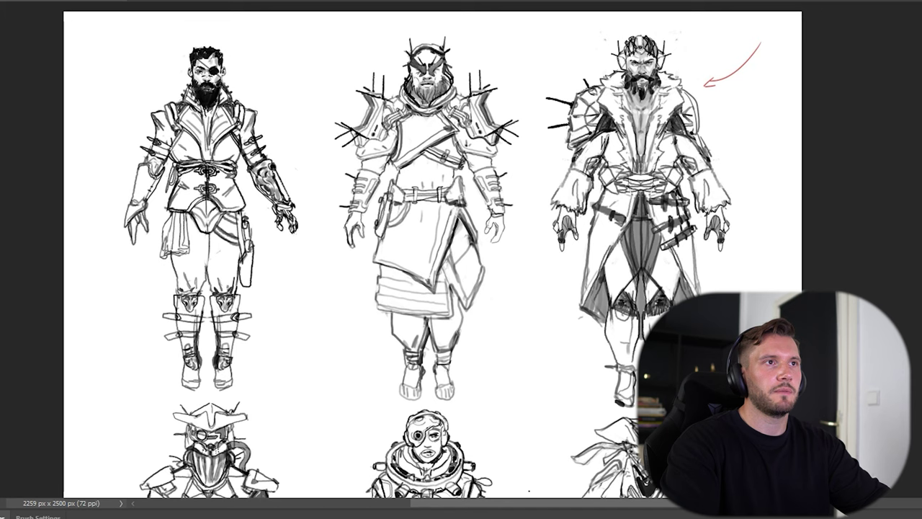
left_click(609, 126, "alt")
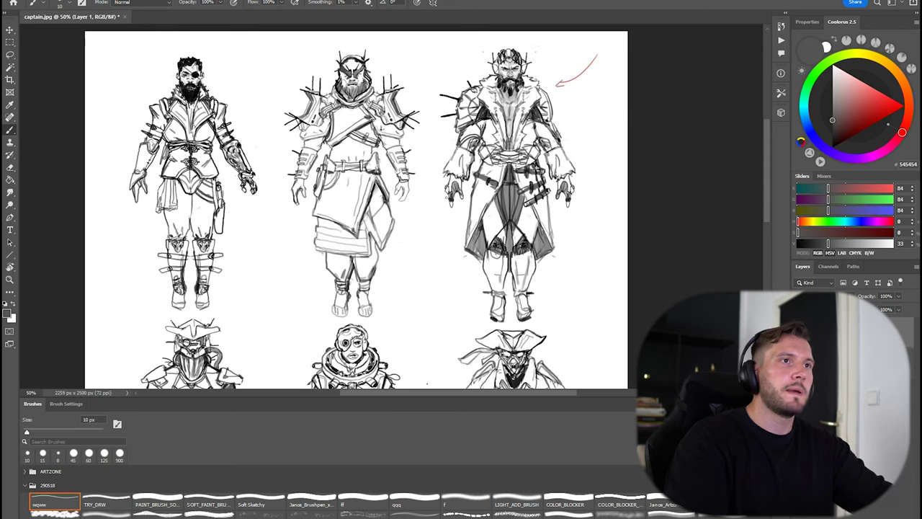
Sketch a curved blade around the fur-collared captain's viewer-left hand with a 10 px dark grey brush.
mouse_move(441, 164)
left_mouse_down()
mouse_move(427, 211)
mouse_move(464, 211)
left_mouse_up()
key("ctrl+z")
left_click_drag(443, 165, 463, 208)
left_click_drag(443, 166, 454, 210)
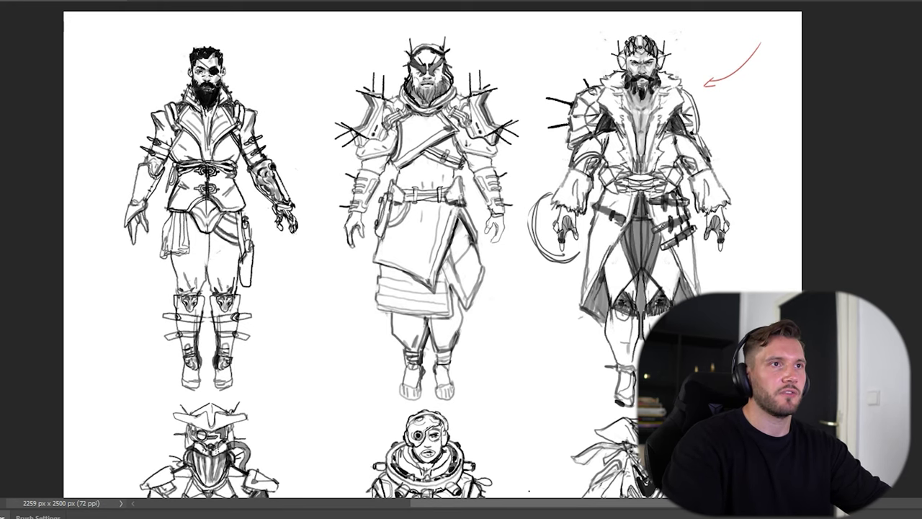
Sketch a long-barrelled pistol pointing down from the fur-collared captain's viewer-right hand.
mouse_move(705, 237)
left_mouse_down()
mouse_move(715, 256)
mouse_move(707, 257)
mouse_move(709, 284)
left_mouse_up()
key("ctrl+z")
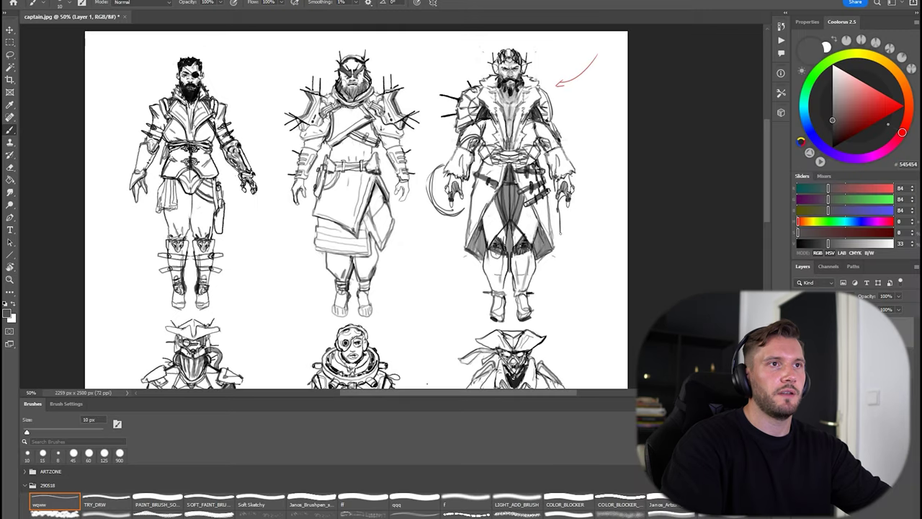
left_click_drag(561, 201, 567, 266)
left_click_drag(431, 145, 427, 162)
left_click_drag(429, 148, 426, 199)
key("ctrl+z")
key("ctrl+z")
key("ctrl+z")
Build up the curved blade with larger outer arcs sweeping around the hand and a connecting stroke towards the wrist.
mouse_move(430, 167)
left_mouse_down()
mouse_move(441, 216)
mouse_move(457, 234)
left_mouse_up()
left_click_drag(435, 145, 412, 189)
mouse_move(441, 145)
left_mouse_down()
mouse_move(424, 167)
mouse_move(458, 231)
left_mouse_up()
left_click_drag(425, 195, 457, 232)
left_click_drag(423, 173, 452, 154)
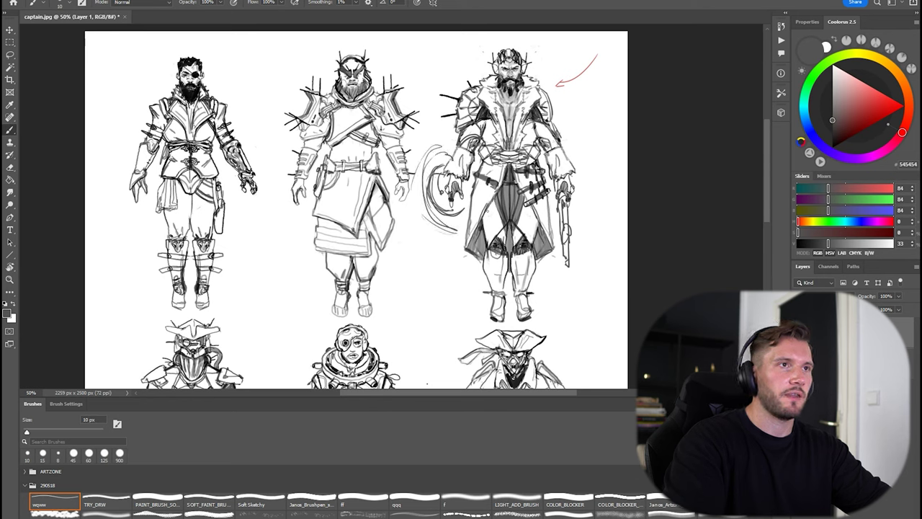
left_click_drag(534, 238, 531, 265)
left_click_drag(426, 185, 455, 257)
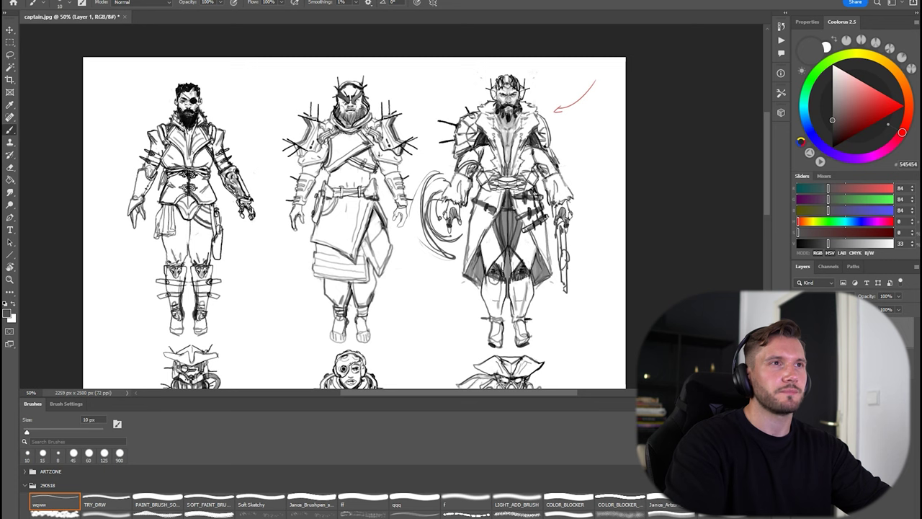
Draw an arrow pointing at the tricorn-hatted captain's head in the lower row and sketch a small pointed skull-like mask beside it.
left_click_drag(527, 282, 565, 57)
left_click_drag(609, 118, 586, 147)
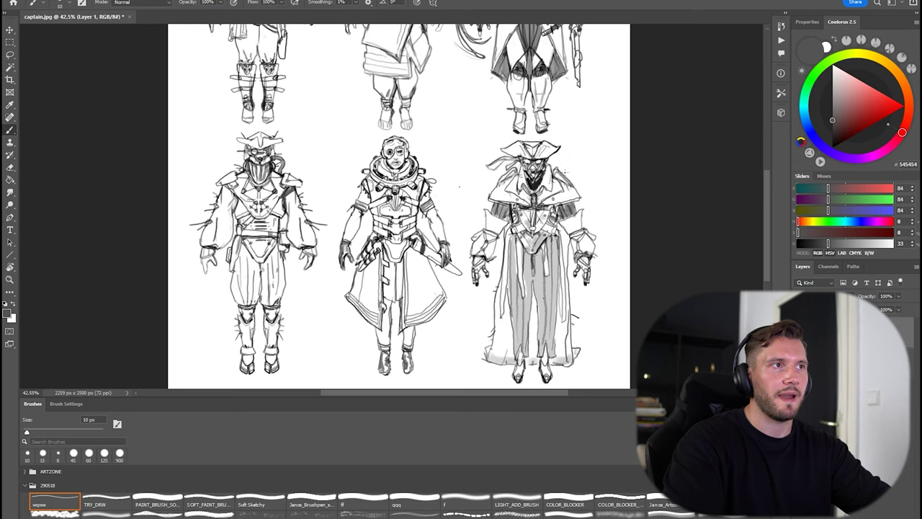
scroll(582, 148, "down", 1)
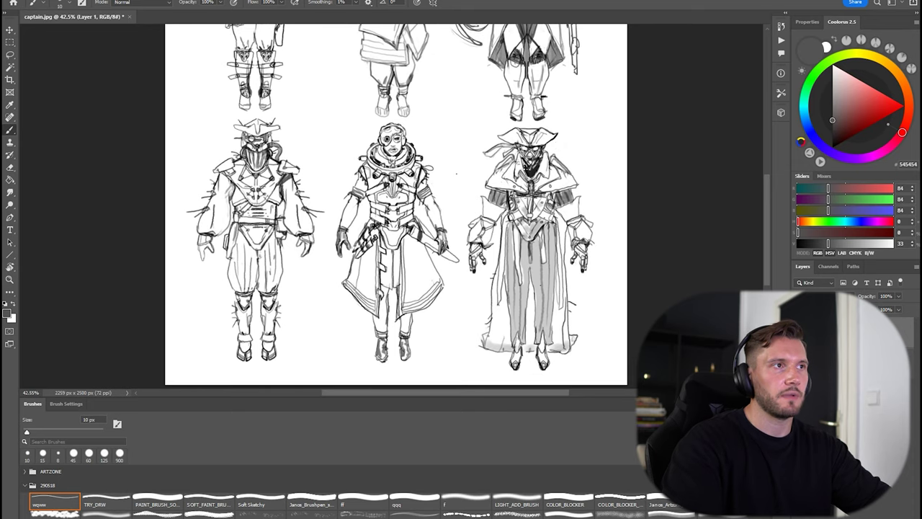
mouse_move(579, 149)
left_mouse_down()
mouse_move(589, 103)
mouse_move(558, 115)
mouse_move(569, 117)
left_mouse_up()
left_click(582, 138, "ctrl")
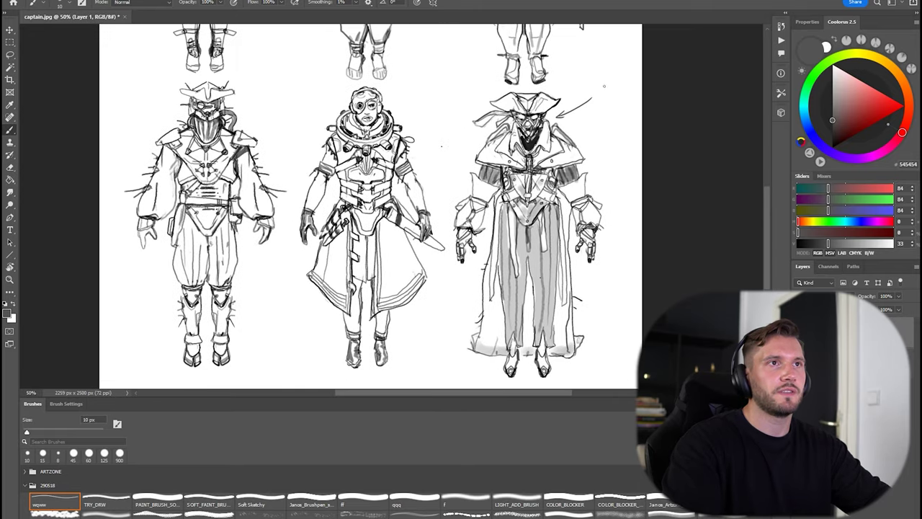
mouse_move(604, 85)
left_mouse_down()
mouse_move(615, 117)
mouse_move(624, 95)
mouse_move(604, 86)
left_mouse_up()
key("ctrl+z")
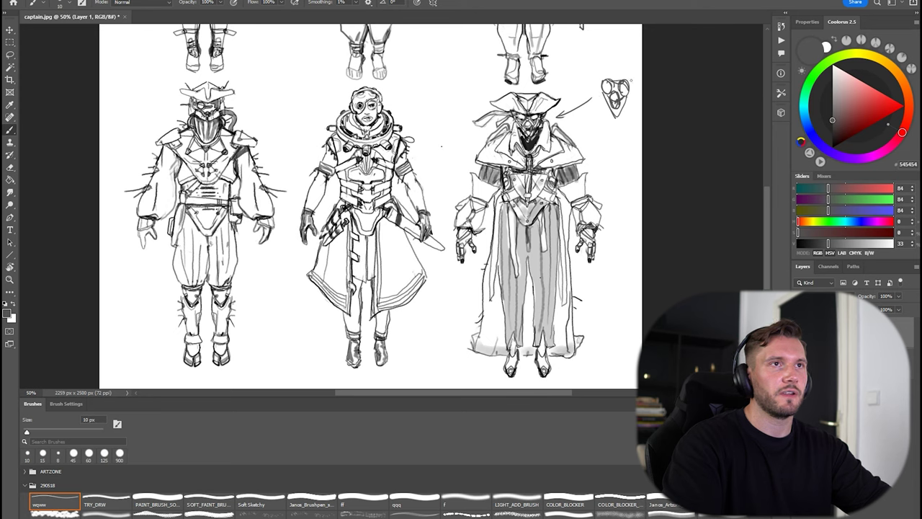
mouse_move(609, 73)
left_mouse_down()
mouse_move(621, 81)
mouse_move(621, 61)
mouse_move(637, 93)
mouse_move(607, 82)
left_mouse_up()
key("ctrl+z")
key("ctrl+z")
key("ctrl+z")
key("ctrl+z")
key("ctrl+z")
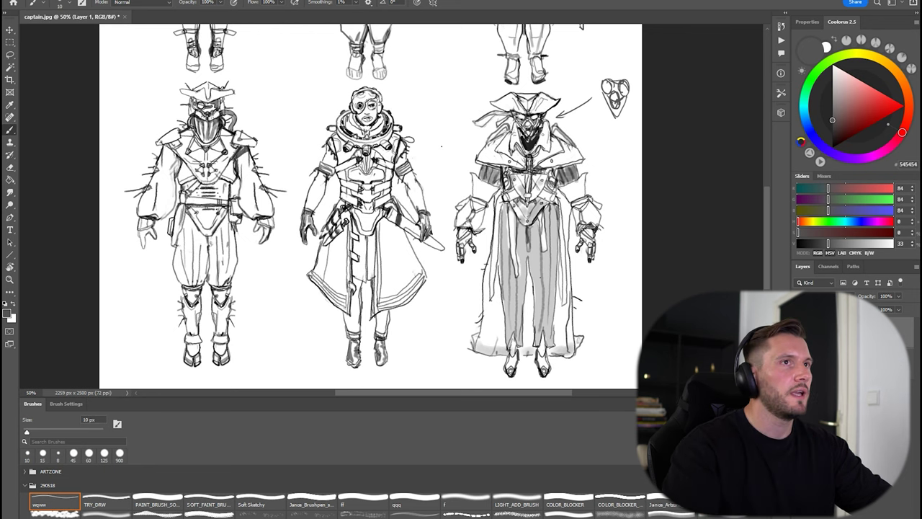
Mark the tricorn-hatted captain with a V and outline its main costume shapes and the fur-collared captain's shoulder spikes in red on a new layer.
mouse_move(598, 152)
left_mouse_down()
mouse_move(598, 141)
mouse_move(593, 153)
left_mouse_up()
left_click_drag(571, 124, 594, 327)
left_click_drag(604, 130, 606, 159)
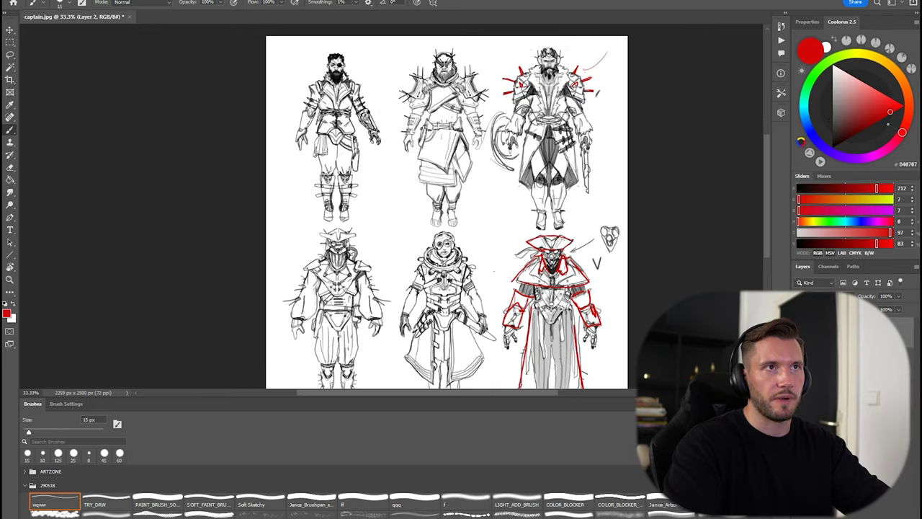
left_click_drag(588, 121, 589, 113)
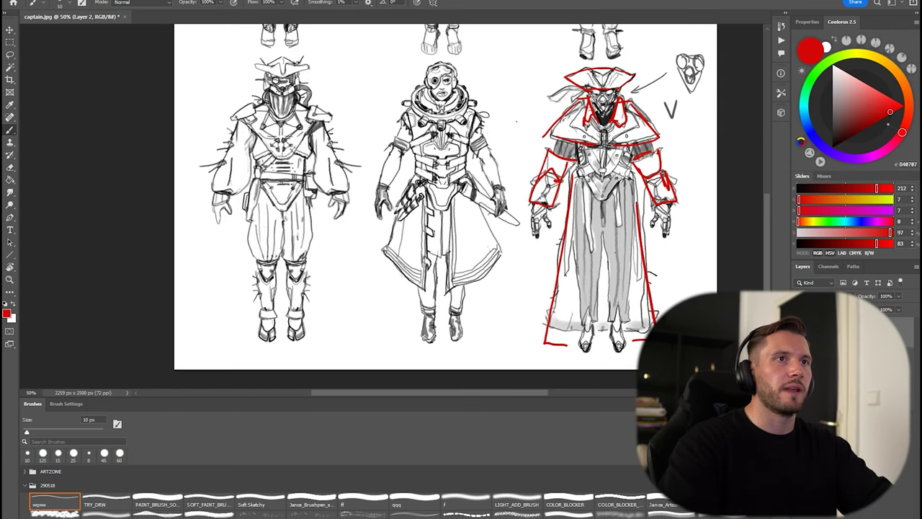
Draw a red line from the tricorn-hatted captain's cape hem to a question mark and stroke across the waist.
left_click_drag(648, 145, 685, 127)
left_click(685, 131)
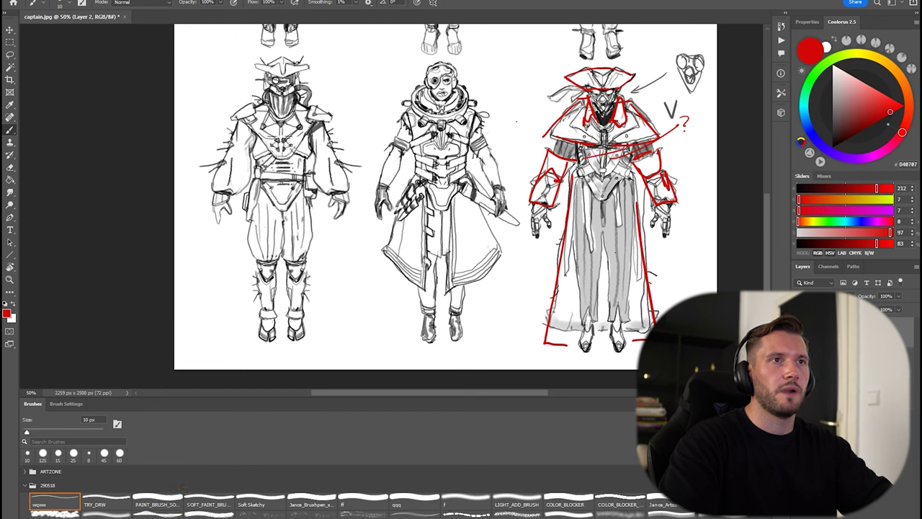
left_click_drag(626, 163, 581, 168)
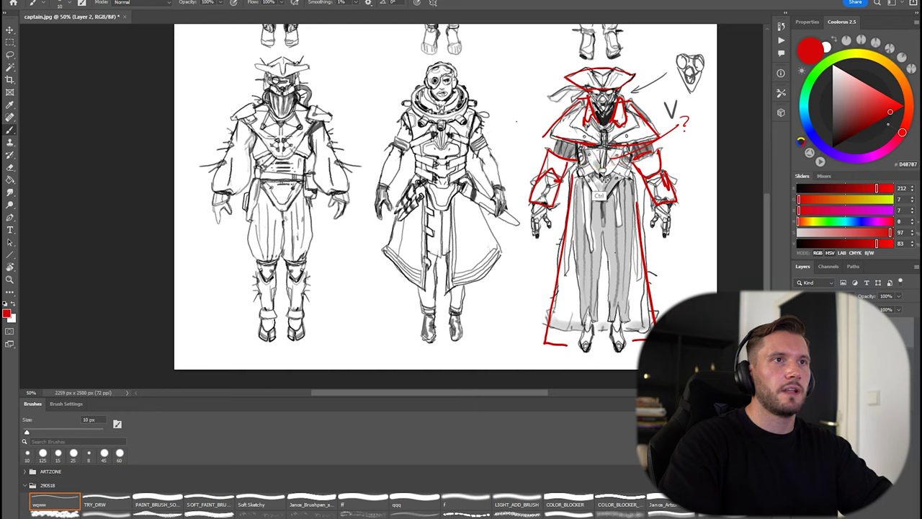
Outline a red belt with a buckle across the tricorn-hatted captain's waist and add crossing red strokes over the chest beneath the cape.
key("ctrl+z")
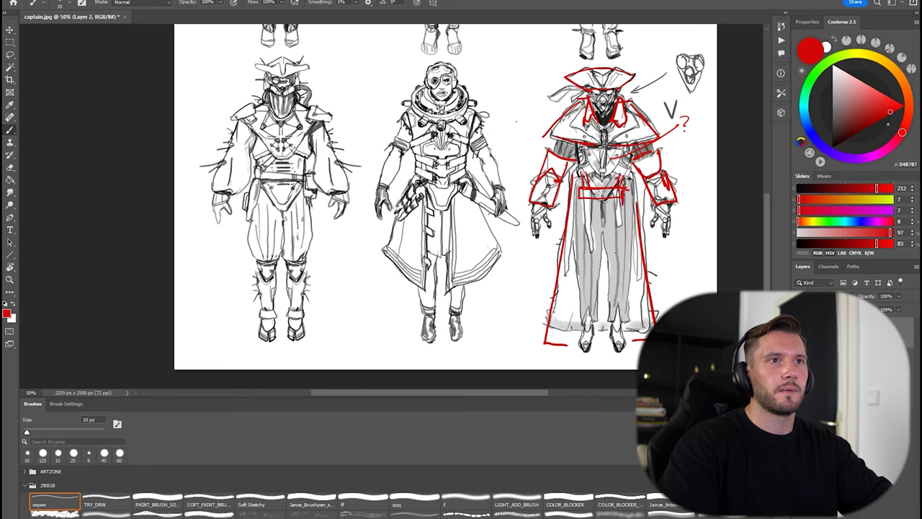
key("ctrl+z")
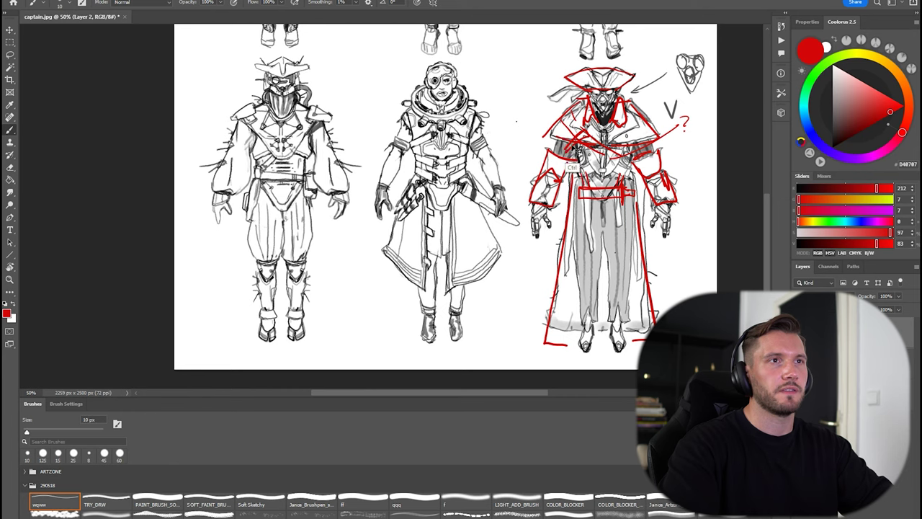
mouse_move(624, 147)
left_mouse_down()
mouse_move(552, 166)
mouse_move(550, 142)
mouse_move(588, 143)
left_mouse_up()
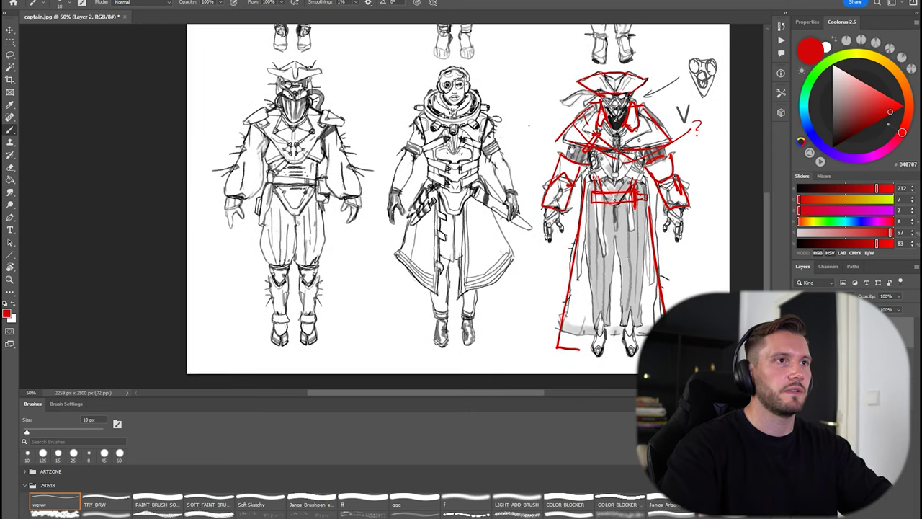
scroll(458, 209, "up", 2)
scroll(454, 209, "down", 1)
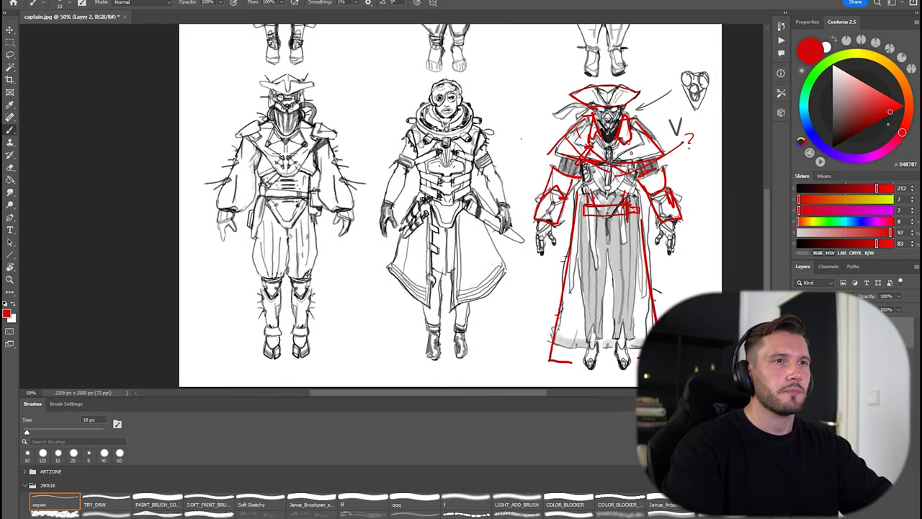
left_click_drag(304, 180, 303, 285)
mouse_move(328, 196)
left_mouse_down()
mouse_move(324, 288)
mouse_move(344, 136)
left_mouse_up()
left_click_drag(329, 281, 341, 185)
scroll(472, 208, "up", 1)
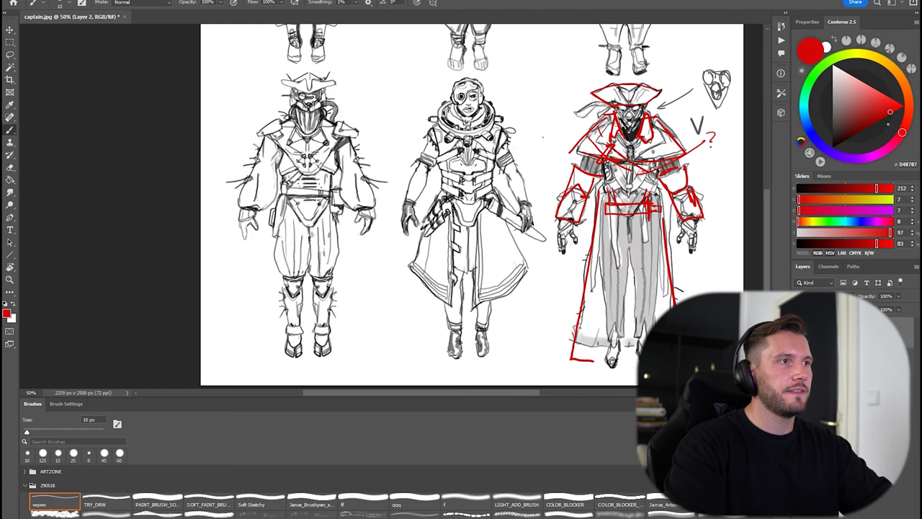
key("ctrl+z")
Outline the lower-row masked captain's baggy knee-length trousers and wide puffed sleeves in red.
mouse_move(279, 229)
left_mouse_down()
mouse_move(273, 260)
mouse_move(301, 274)
left_mouse_up()
left_click_drag(310, 235, 305, 279)
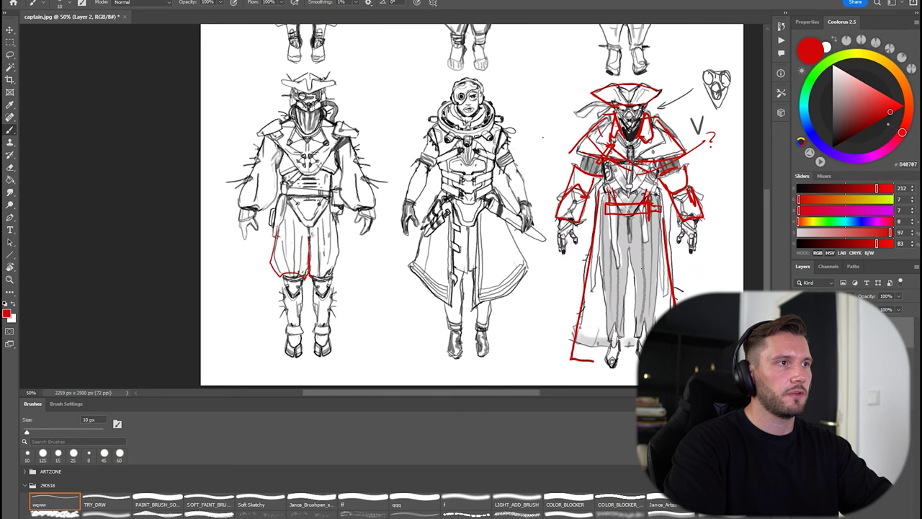
left_click_drag(336, 228, 340, 269)
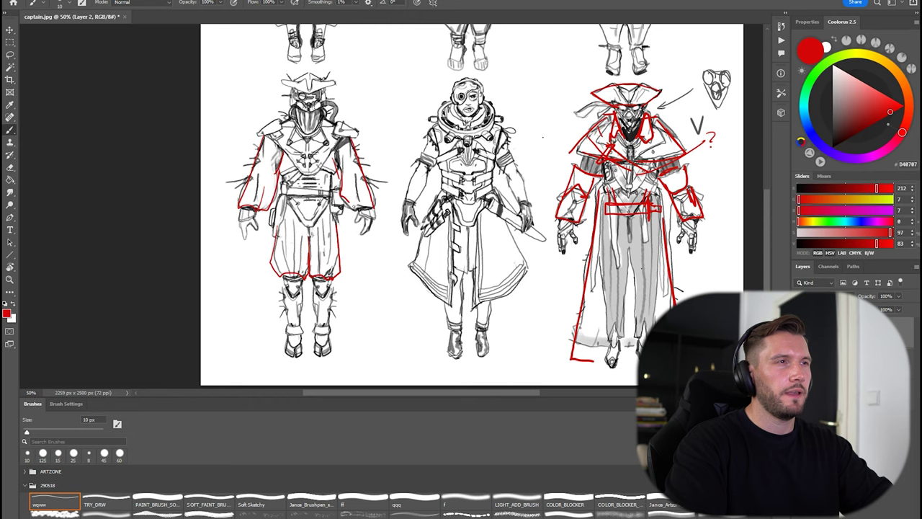
mouse_move(389, 169)
left_mouse_down()
mouse_move(390, 209)
mouse_move(388, 163)
mouse_move(387, 173)
left_mouse_up()
left_click_drag(384, 99, 380, 121)
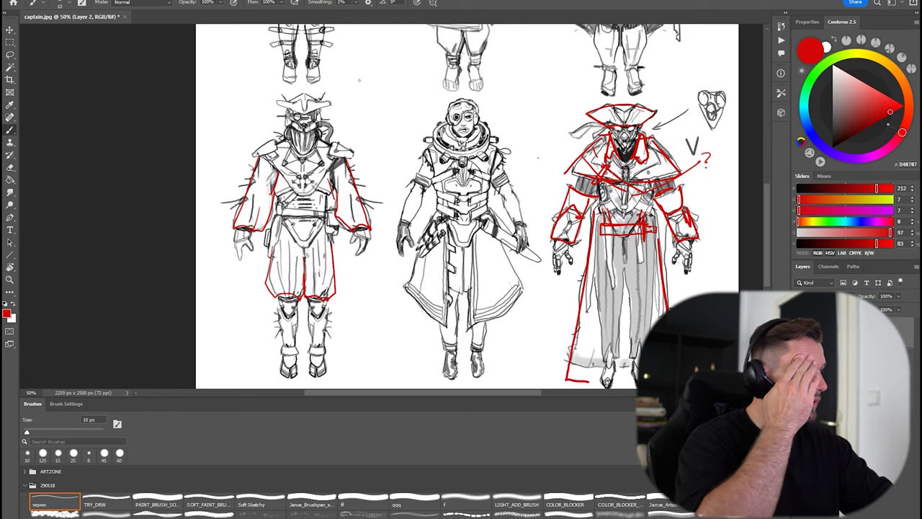
mouse_move(583, 103)
left_mouse_down()
mouse_move(533, 332)
mouse_move(548, 195)
left_mouse_up()
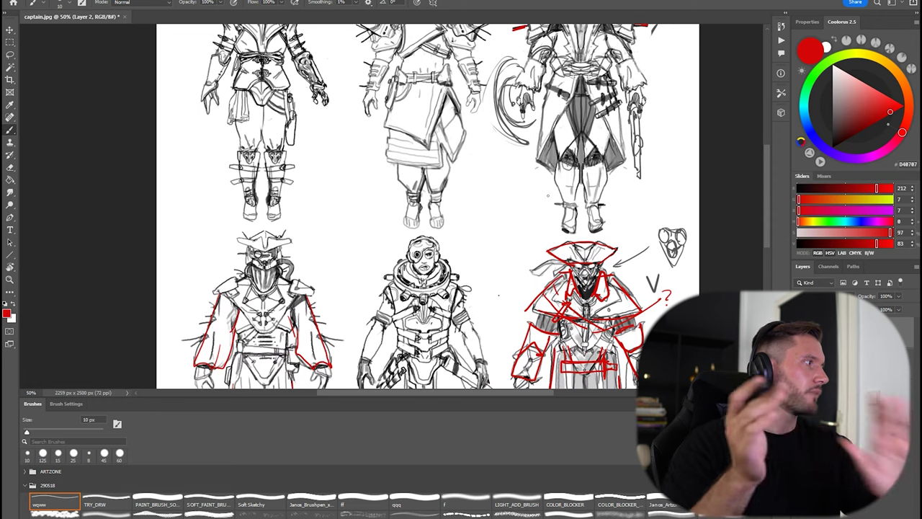
left_click_drag(532, 188, 502, 277)
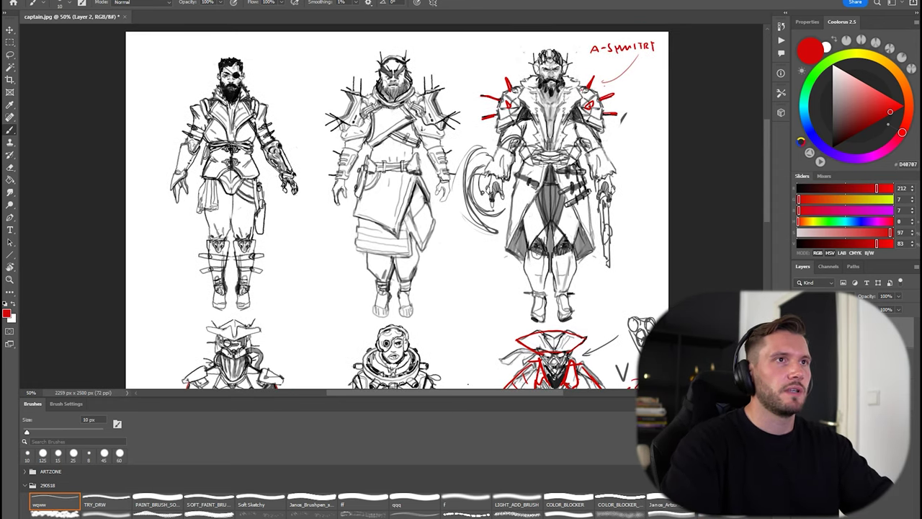